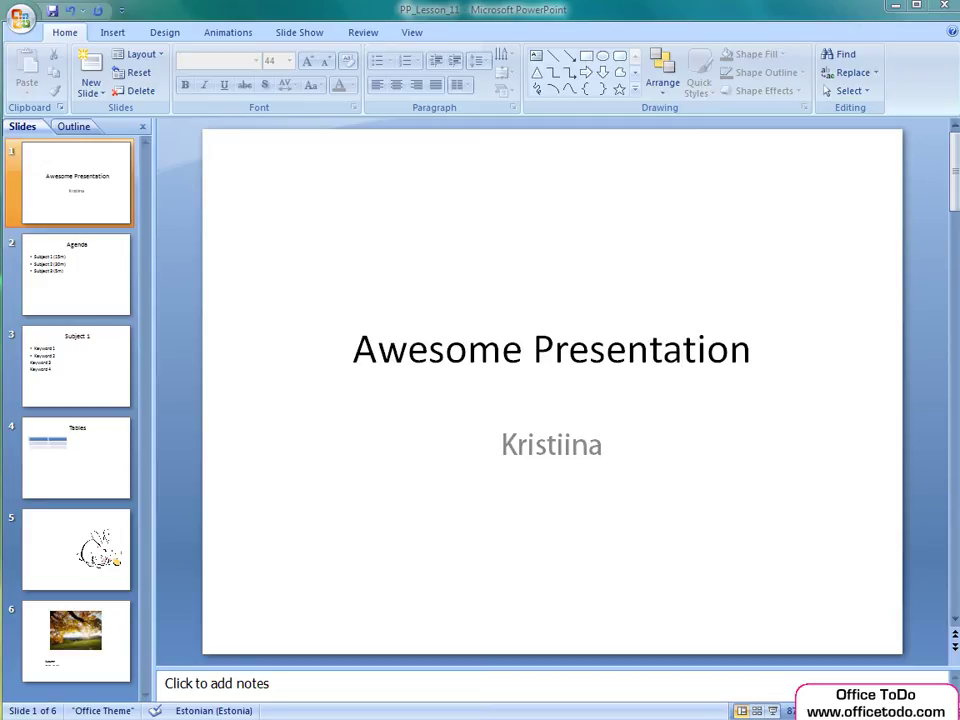
# Make the 'Awesome Presentation' title bold and underlined, then select the author-name subtitle.
pyautogui.click(652, 362)
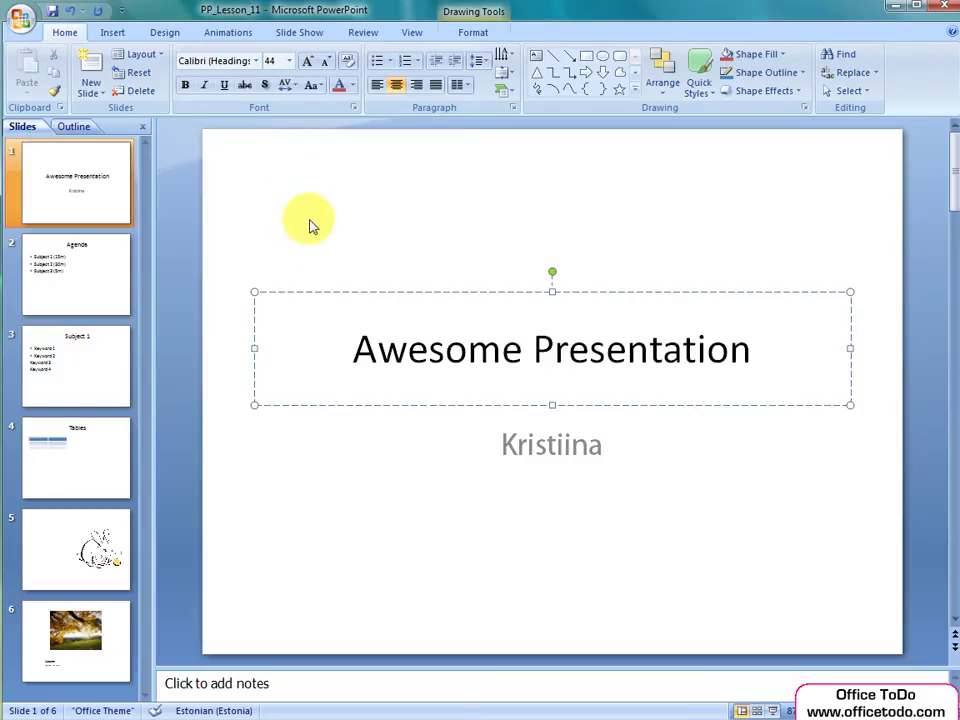
pyautogui.moveTo(354, 354); pyautogui.dragTo(710, 355)
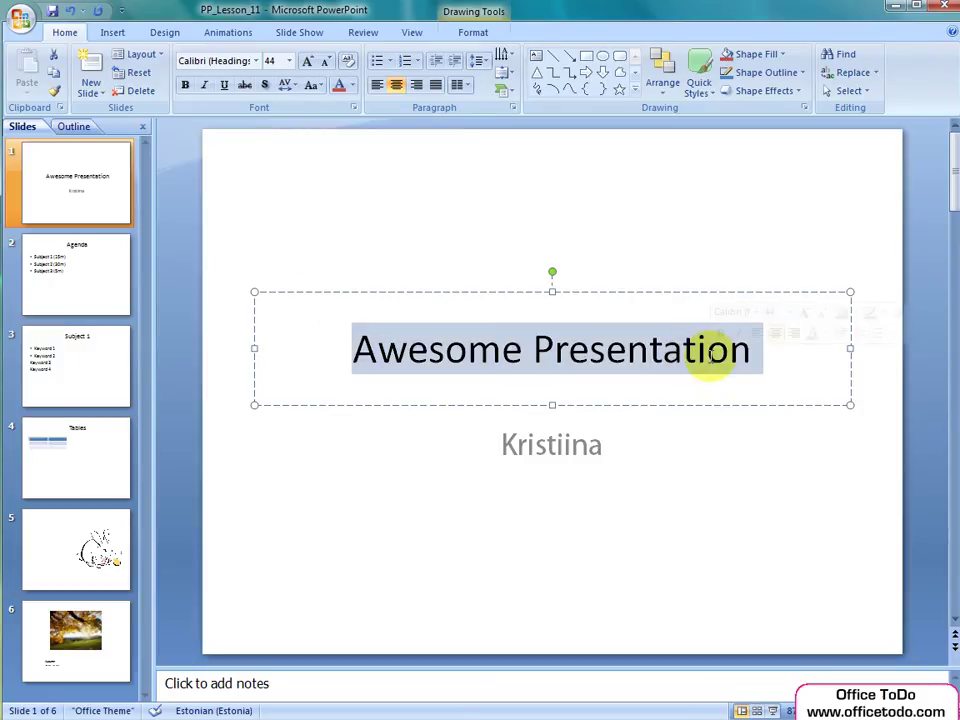
pyautogui.click(184, 88)
pyautogui.click(224, 88)
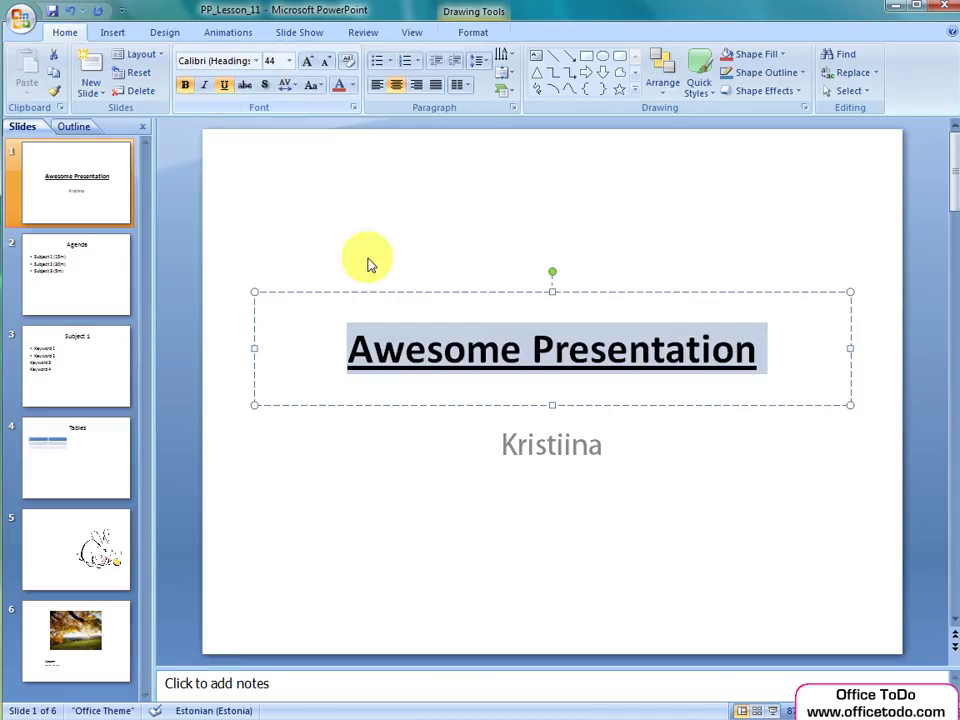
pyautogui.click(553, 444)
pyautogui.moveTo(602, 444); pyautogui.dragTo(512, 444)
# Italicize the author-name subtitle and set it in Adobe Caslon Pro Bold.
pyautogui.click(205, 88)
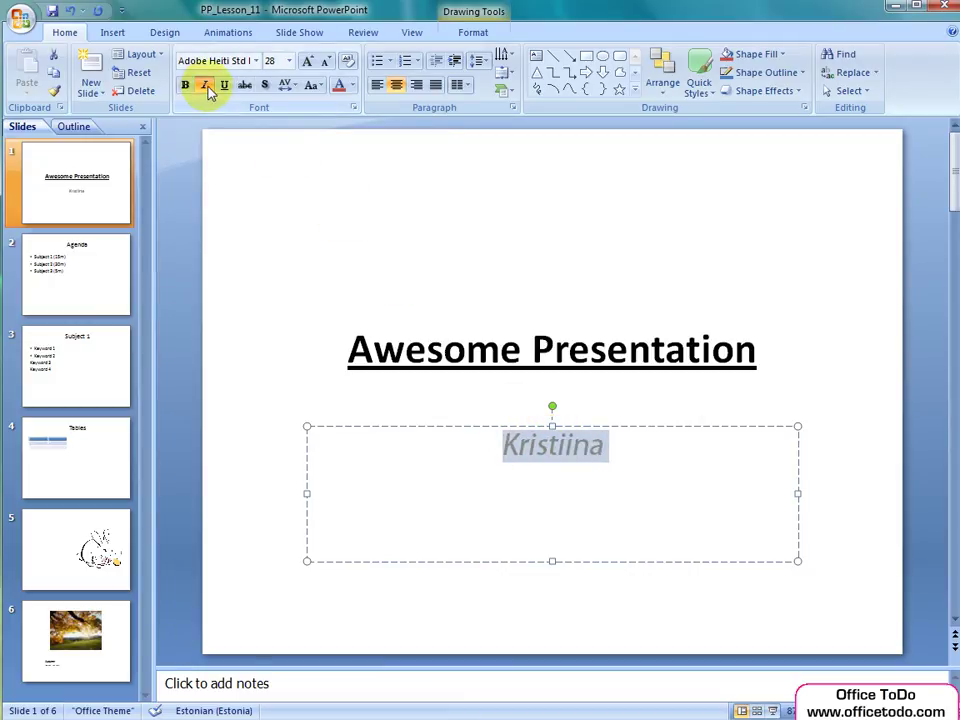
pyautogui.click(206, 87)
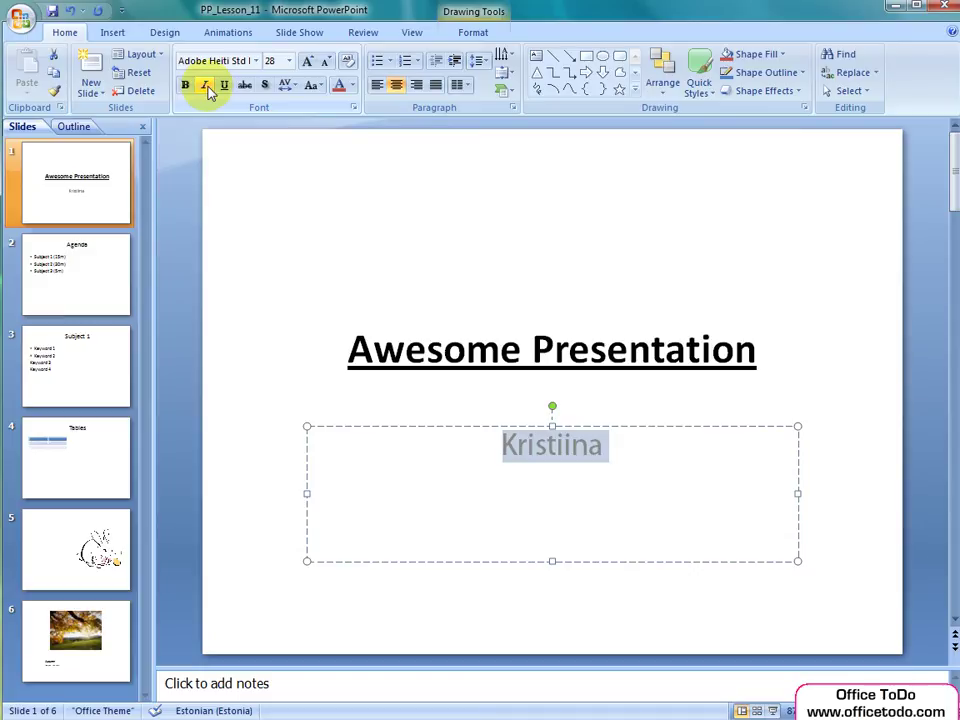
pyautogui.click(206, 87)
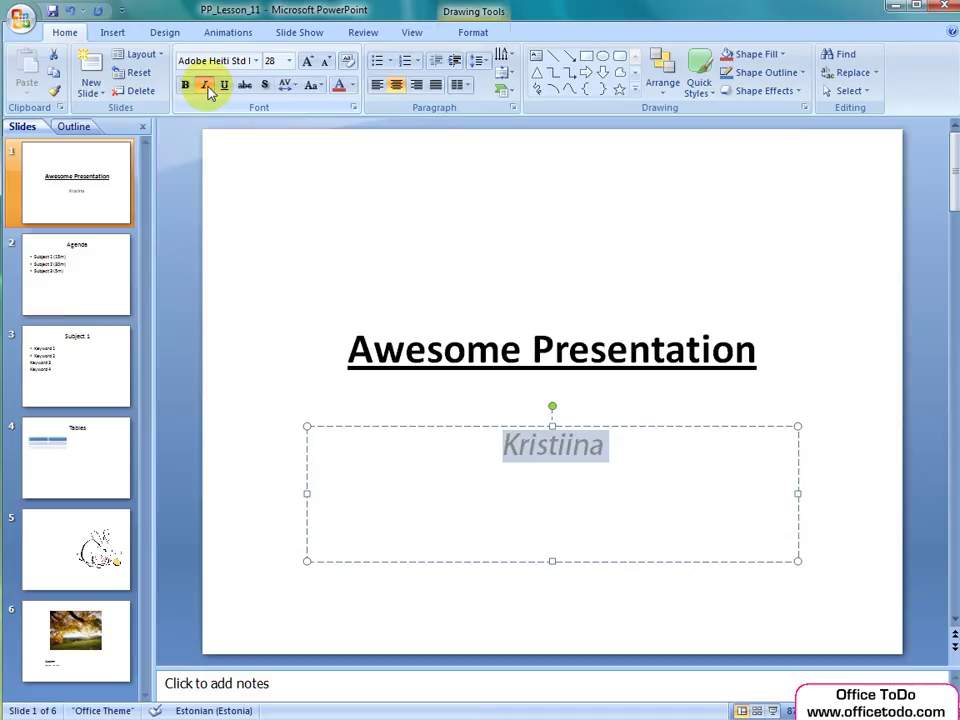
pyautogui.click(257, 62)
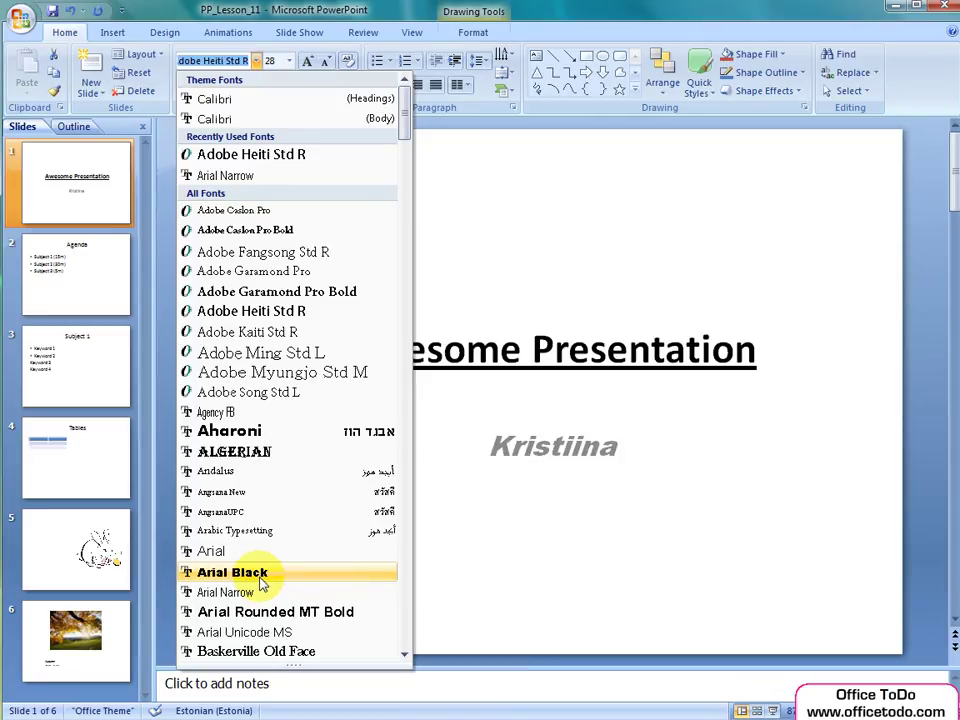
pyautogui.click(248, 232)
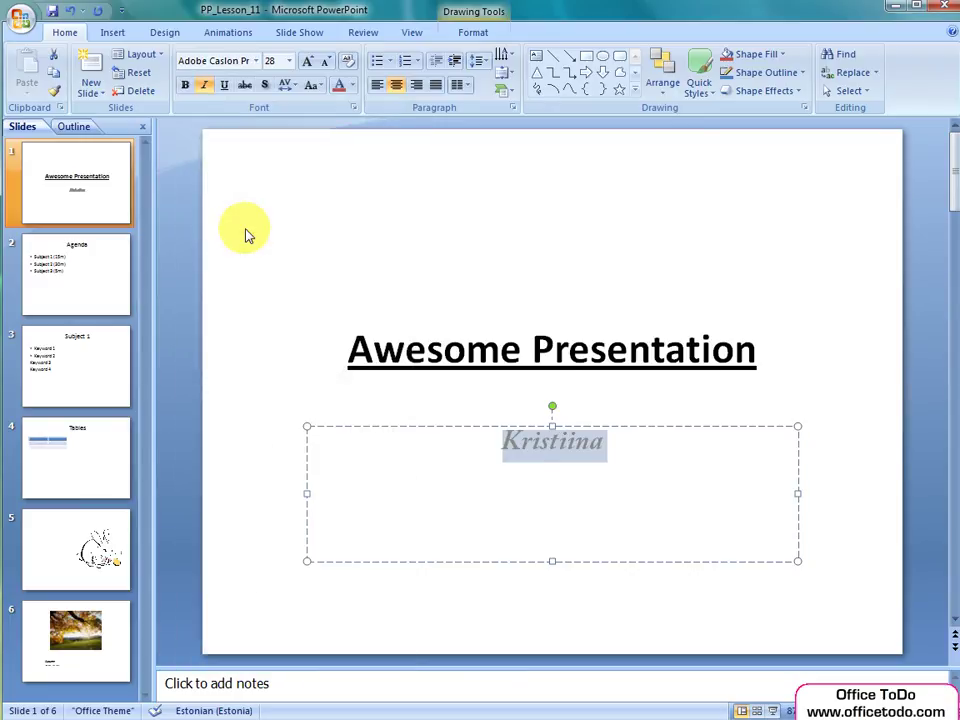
pyautogui.click(289, 62)
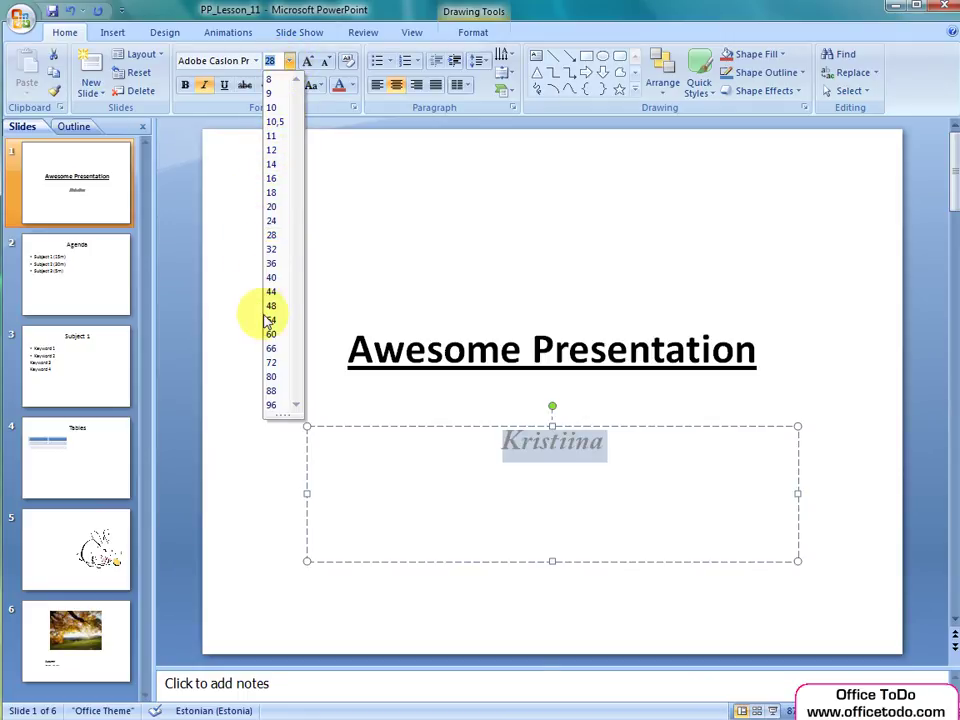
# Set the subtitle to size 20, then adjust it with Grow and Shrink Font to 36 points.
pyautogui.click(273, 207)
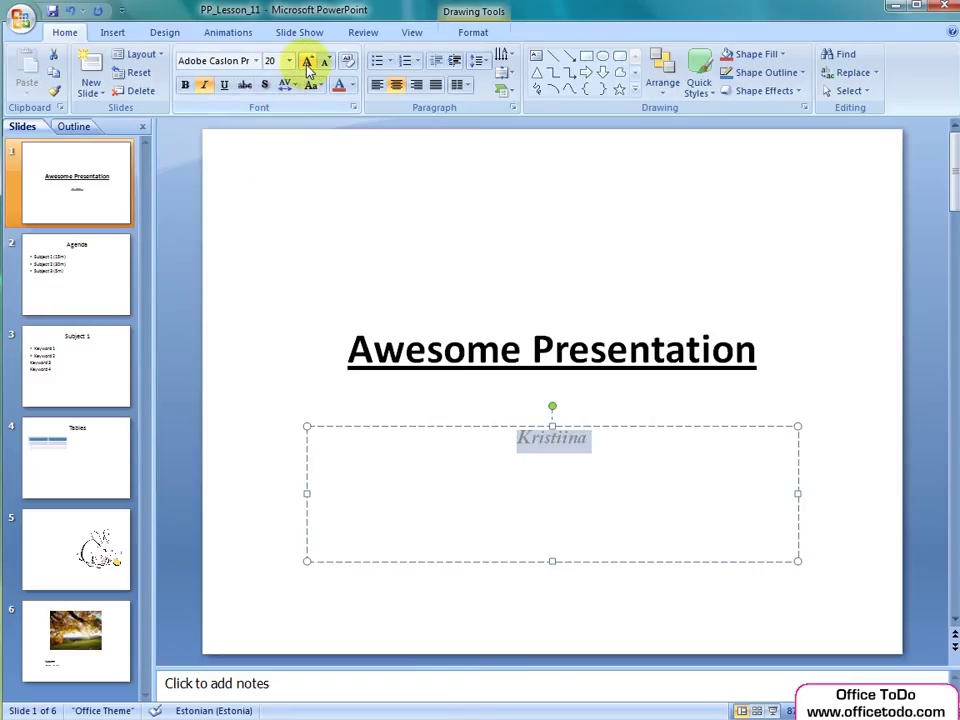
pyautogui.click(308, 63)
pyautogui.click(308, 63)
pyautogui.click(308, 63)
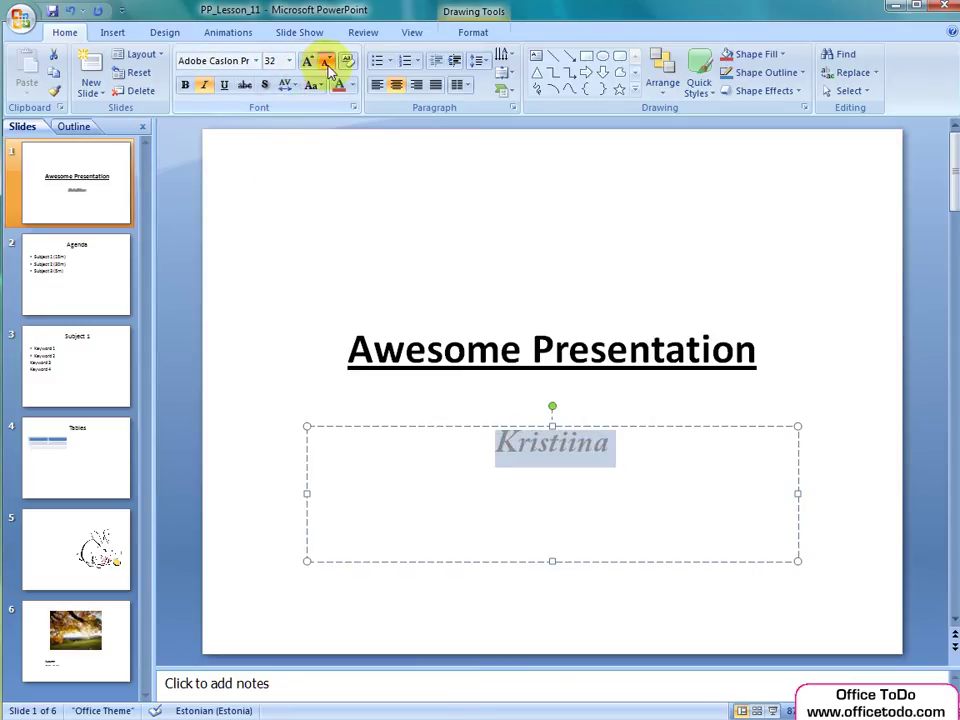
pyautogui.click(326, 62)
pyautogui.click(326, 62)
pyautogui.click(326, 62)
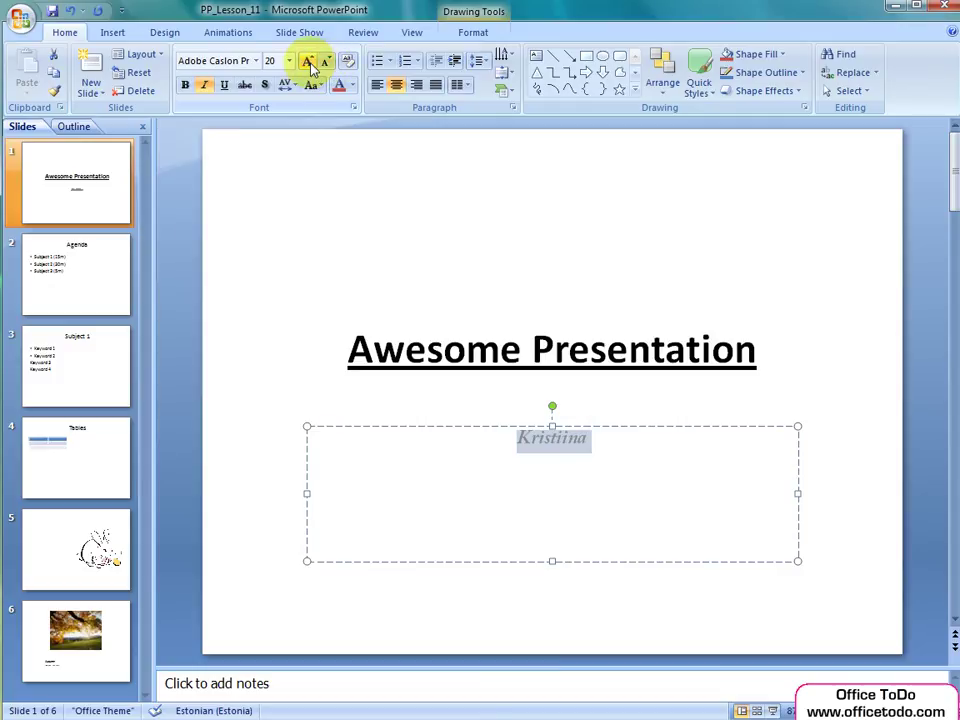
pyautogui.click(309, 63)
pyautogui.click(309, 63)
pyautogui.click(308, 63)
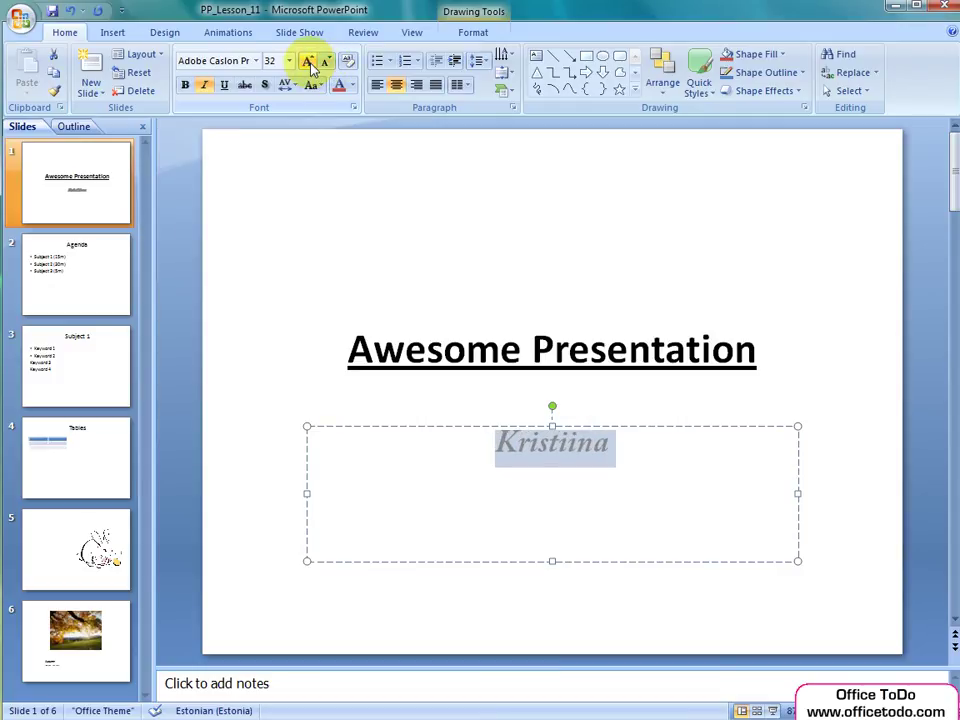
pyautogui.click(309, 63)
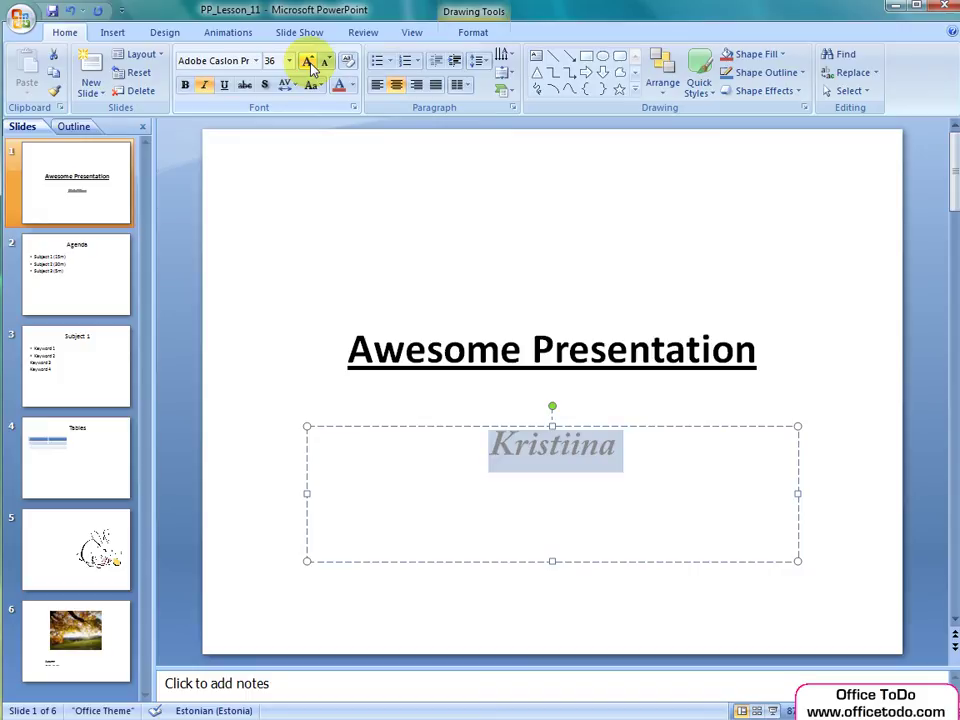
# Strike through the word 'Awesome' in the title.
pyautogui.click(373, 355)
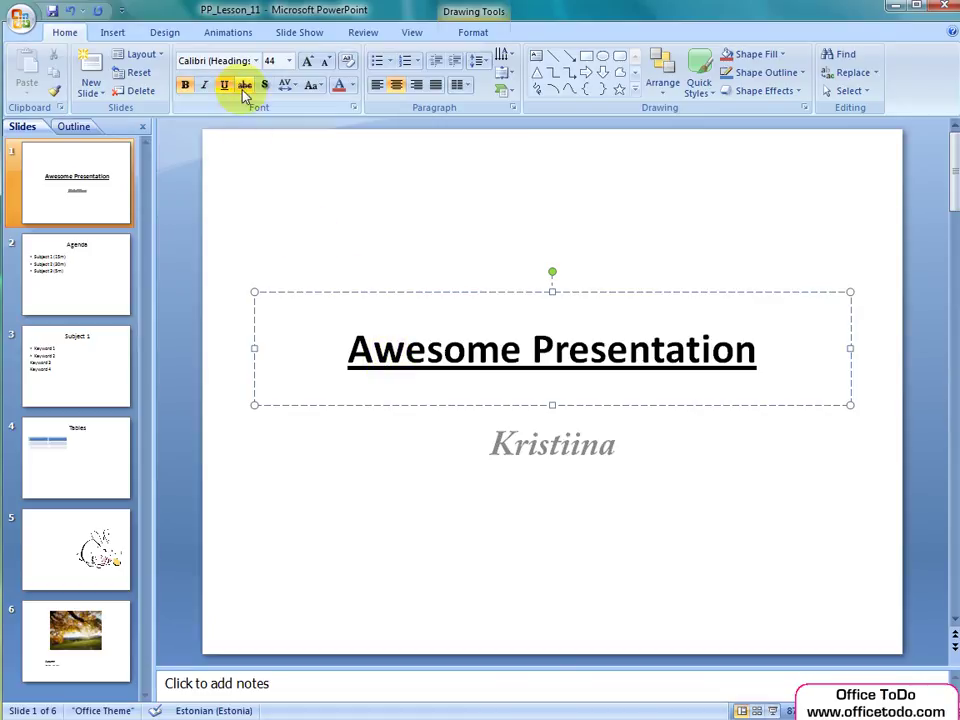
pyautogui.click(348, 355)
pyautogui.moveTo(348, 355); pyautogui.dragTo(530, 364)
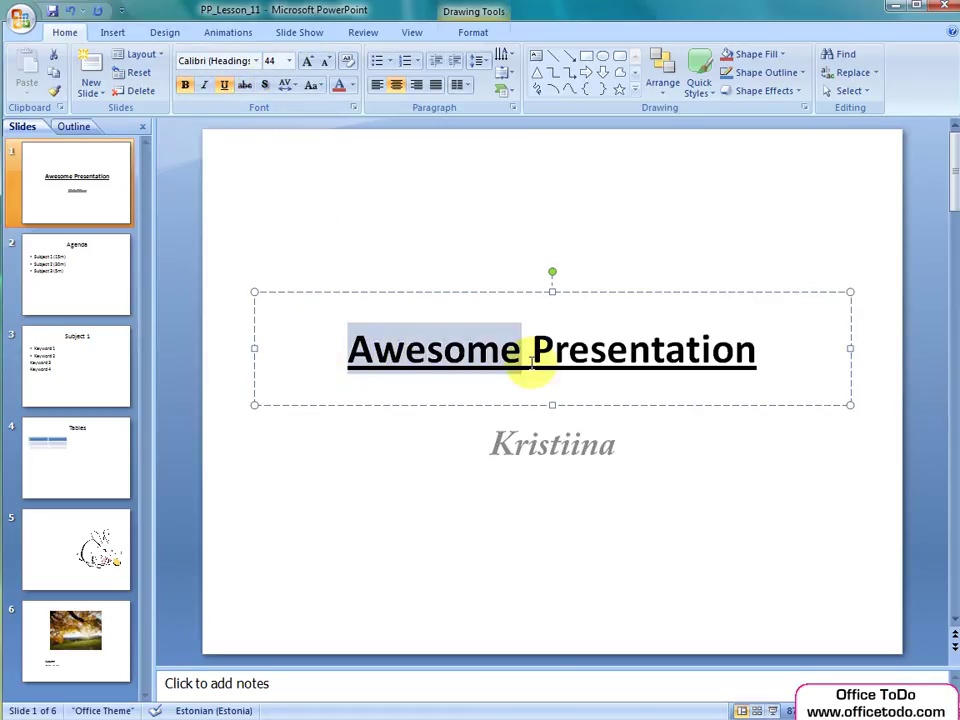
pyautogui.click(245, 86)
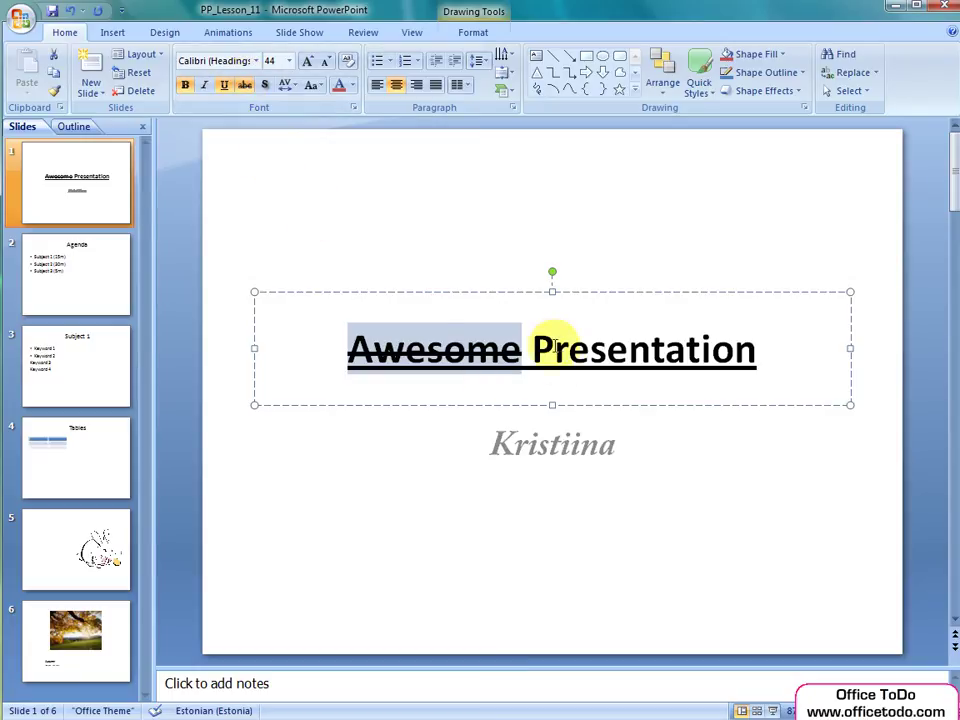
# Add a text shadow to the whole 'Awesome Presentation' title.
pyautogui.moveTo(757, 350); pyautogui.dragTo(396, 349)
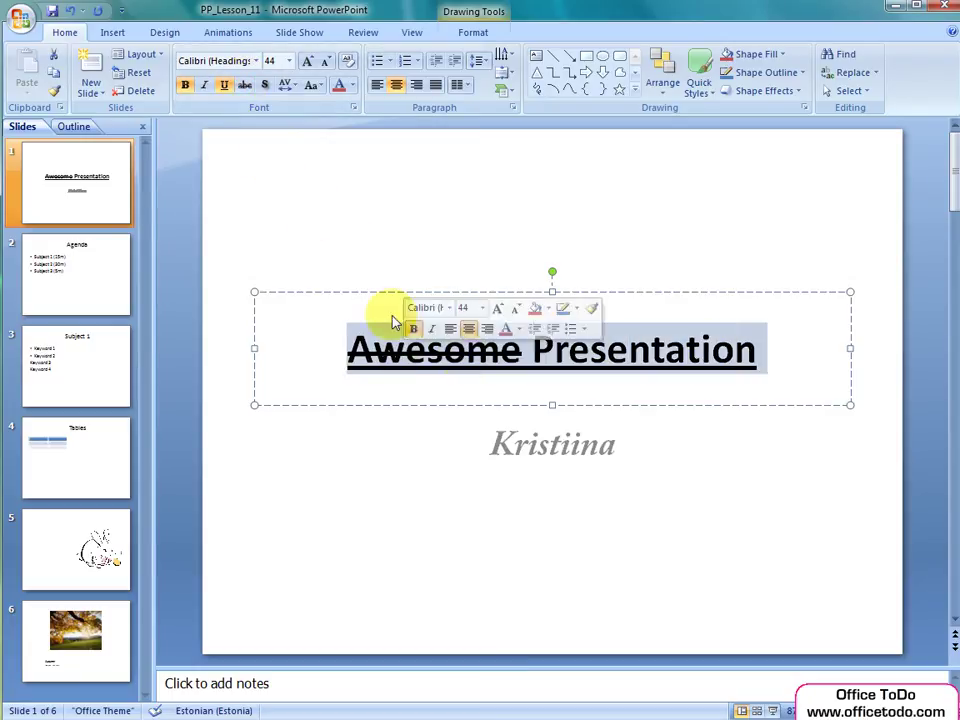
pyautogui.click(268, 86)
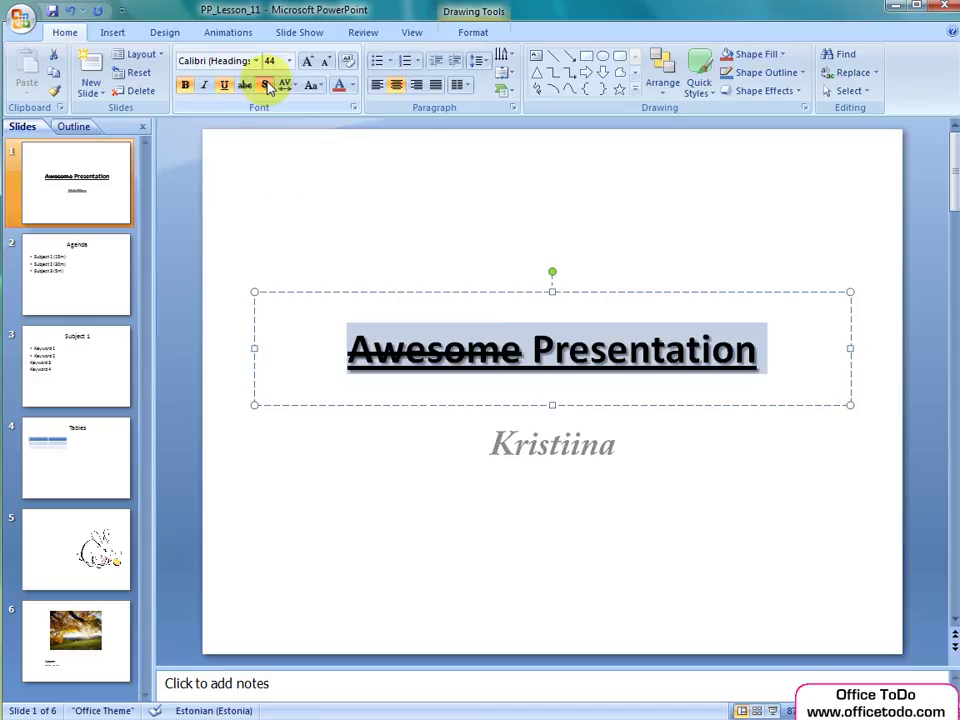
pyautogui.click(318, 252)
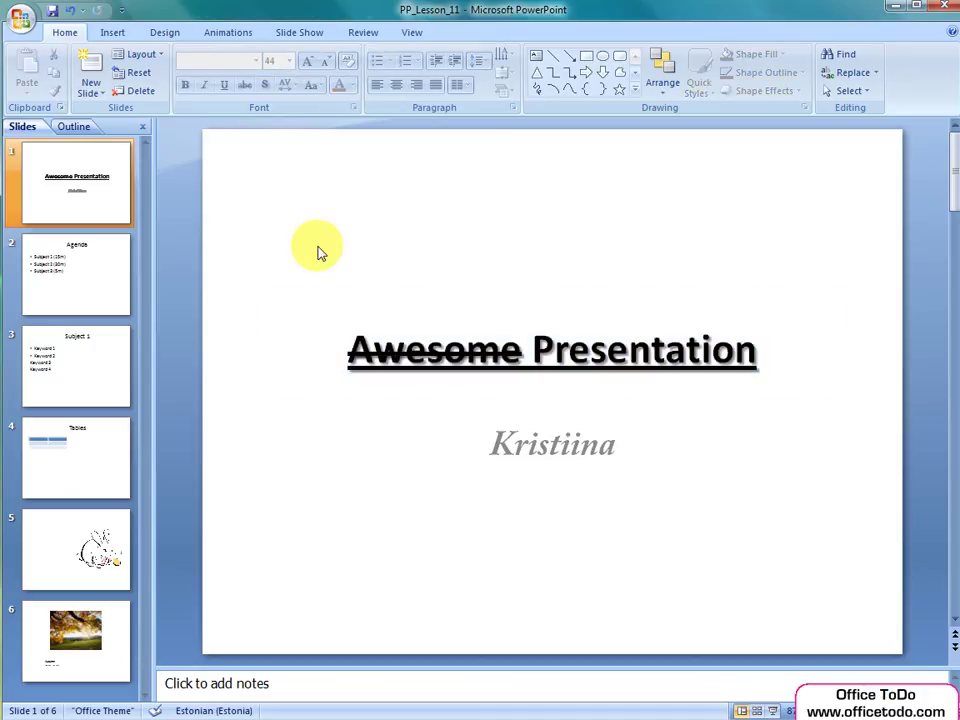
# Colour the entire 'Awesome Presentation' title Dark Red from the Font Color palette.
pyautogui.click(456, 354)
pyautogui.moveTo(352, 344); pyautogui.dragTo(765, 350)
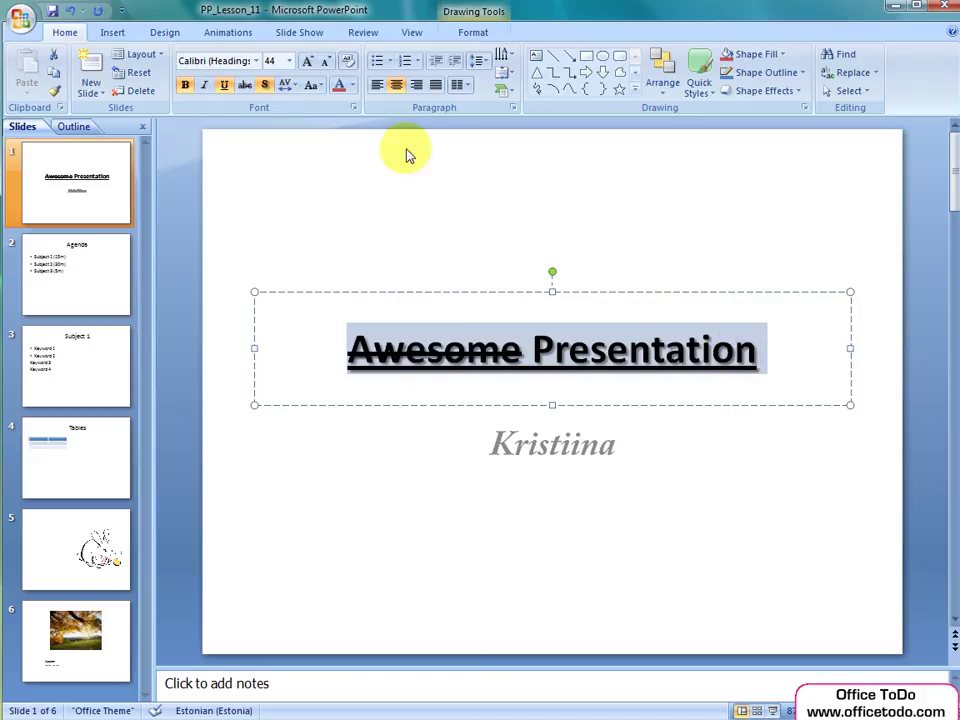
pyautogui.click(339, 88)
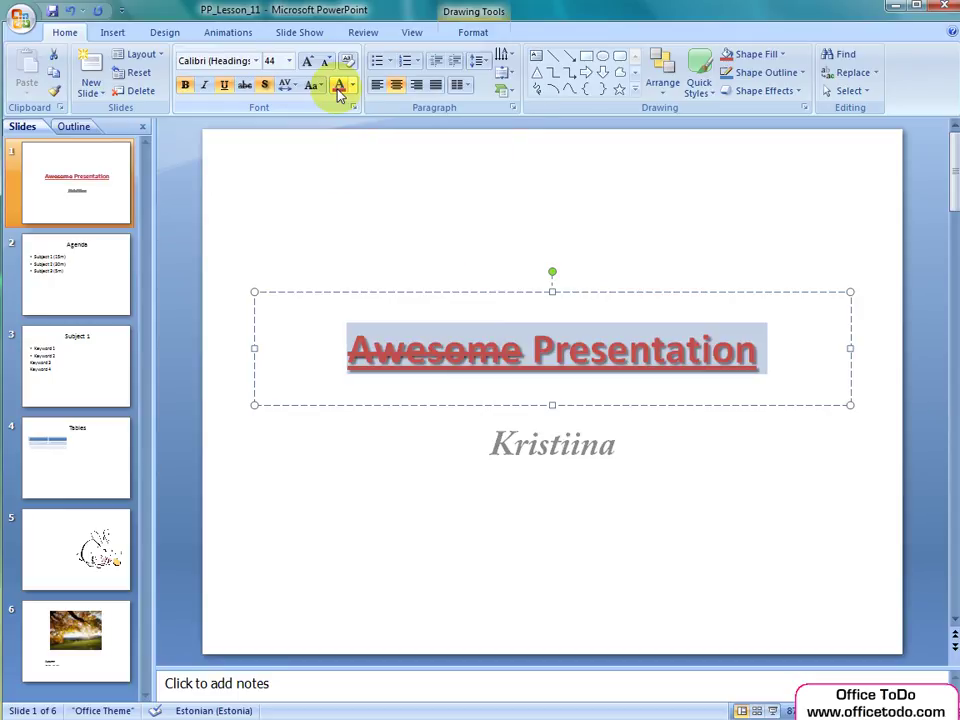
pyautogui.click(353, 86)
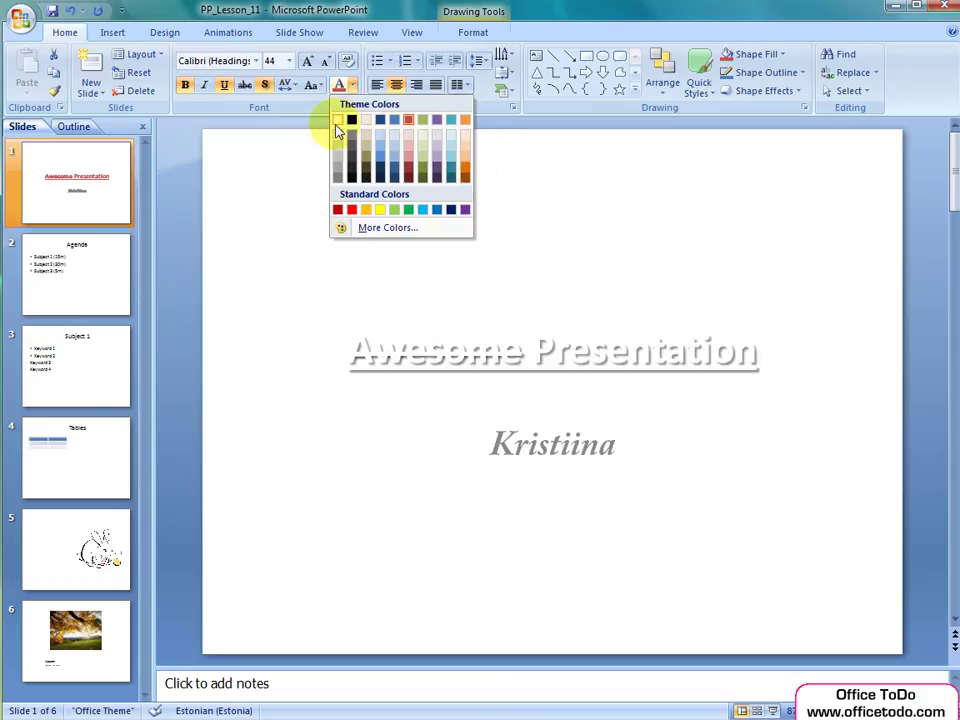
pyautogui.click(338, 212)
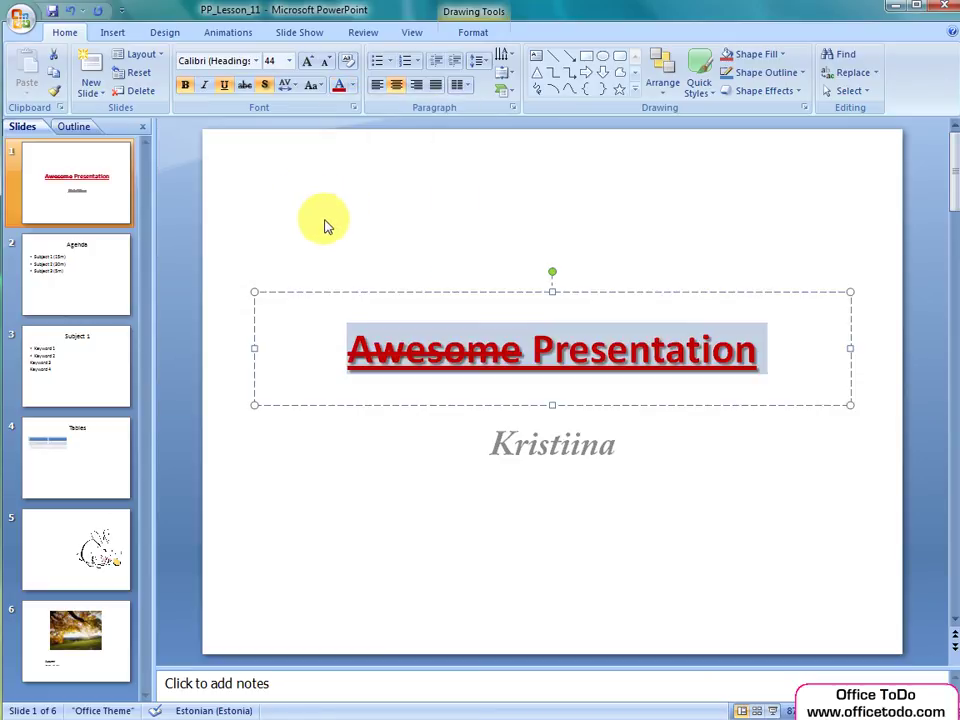
# Right-align the author-name subtitle within its text box.
pyautogui.click(538, 452)
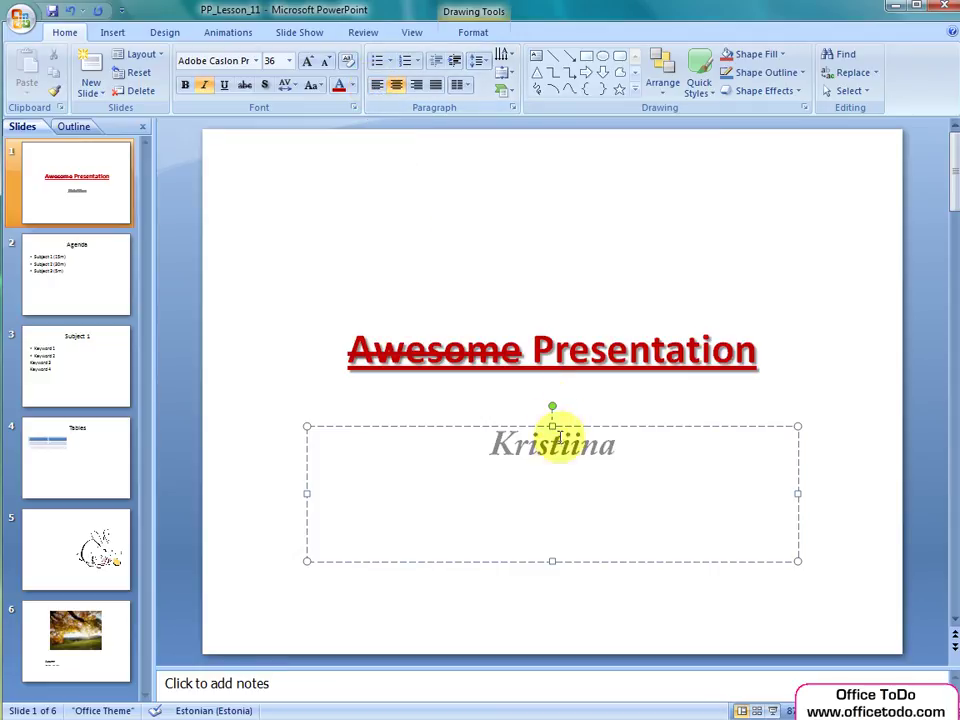
pyautogui.click(560, 452)
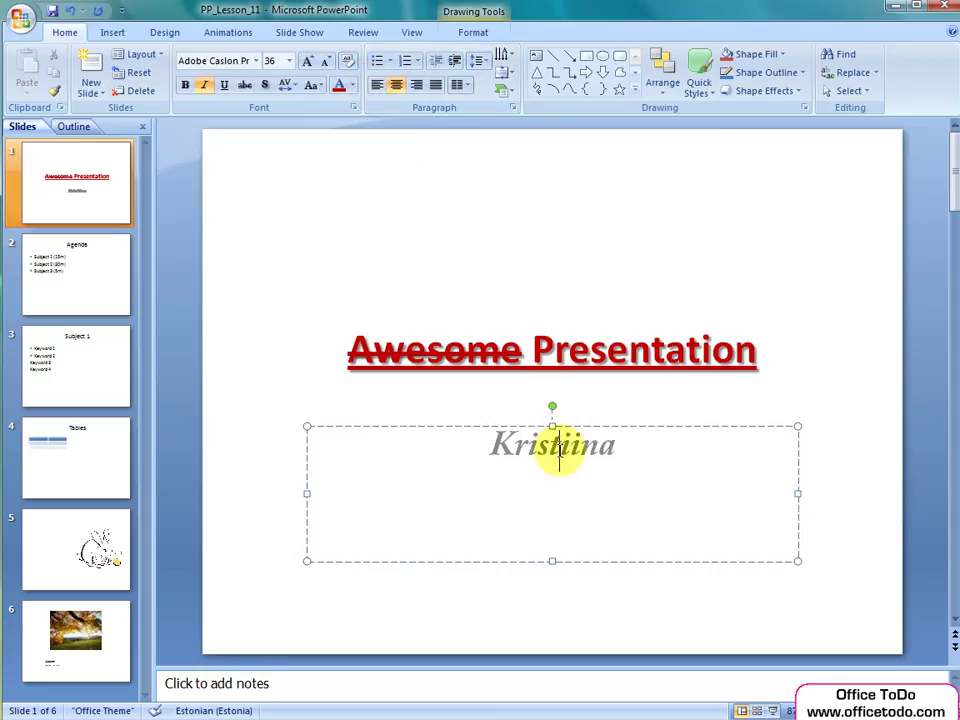
pyautogui.click(381, 85)
pyautogui.click(397, 85)
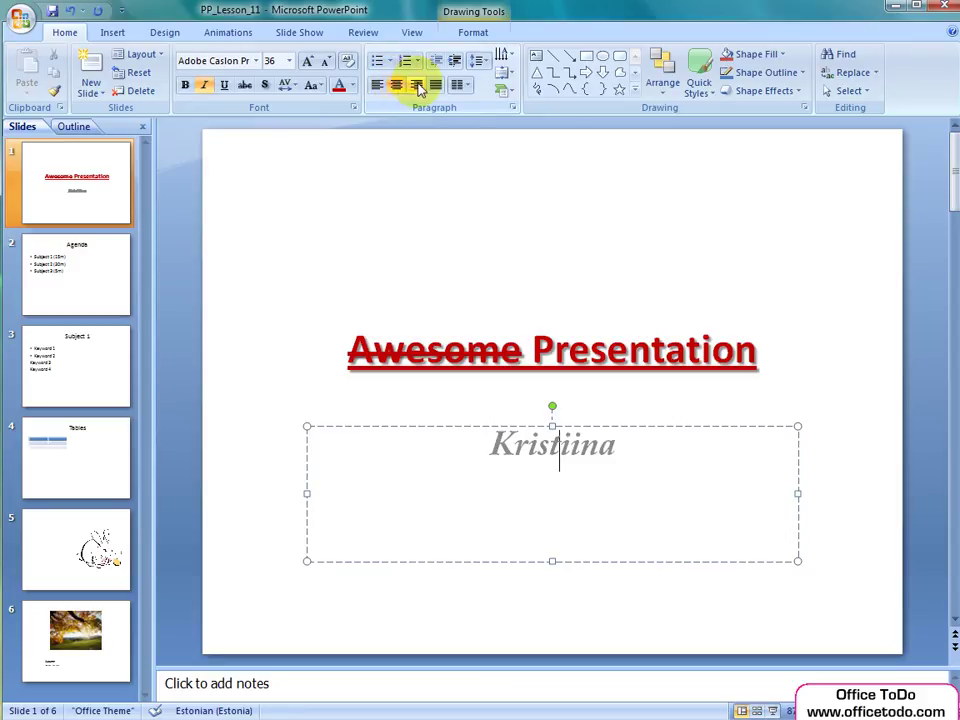
pyautogui.click(418, 86)
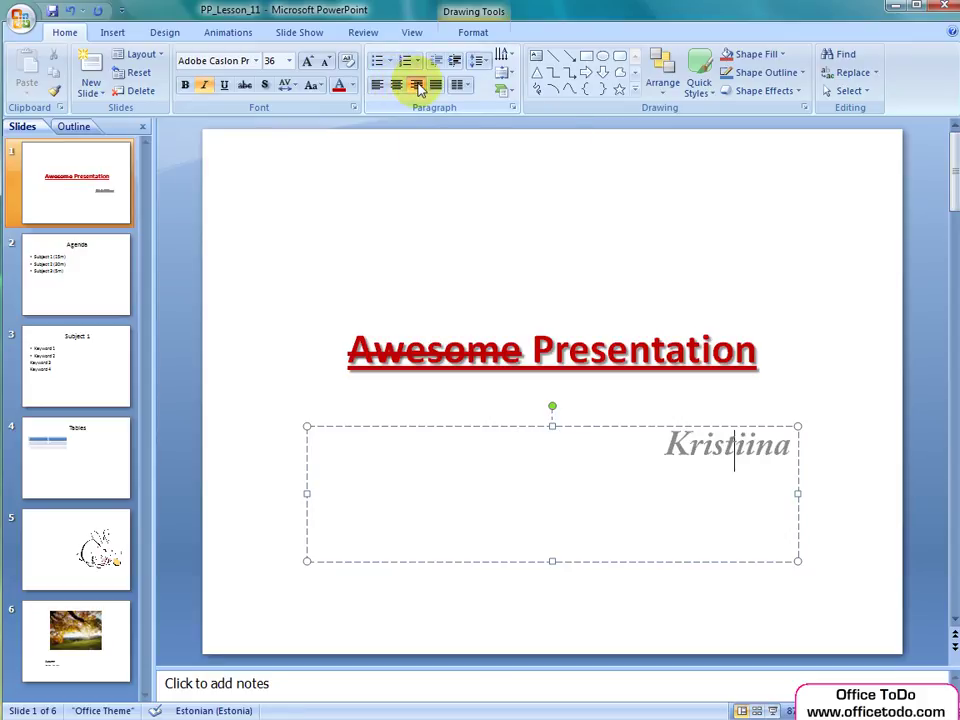